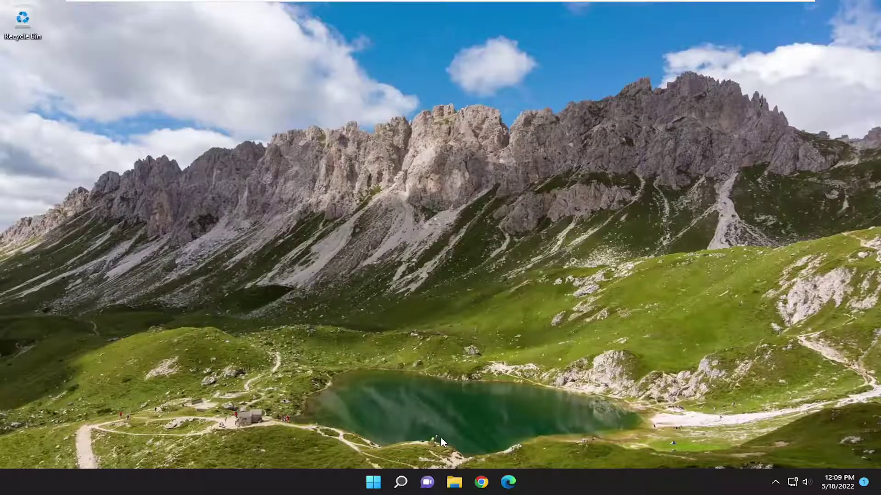
Search Windows for 'apps and features' and open the Apps & features settings page
left_click(401, 482)
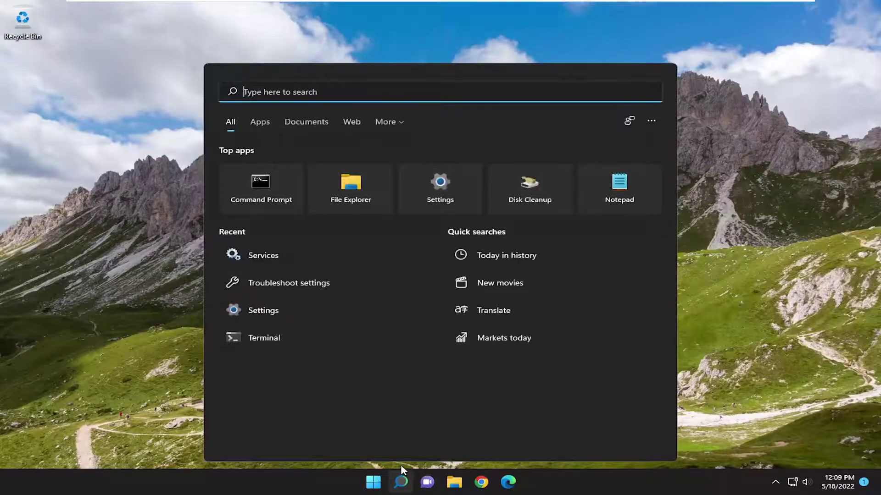
type("apps and f")
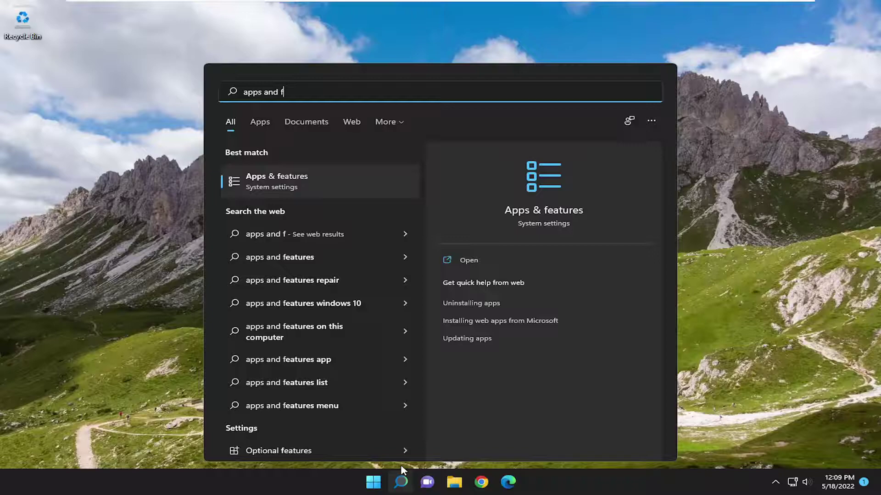
type("eatures")
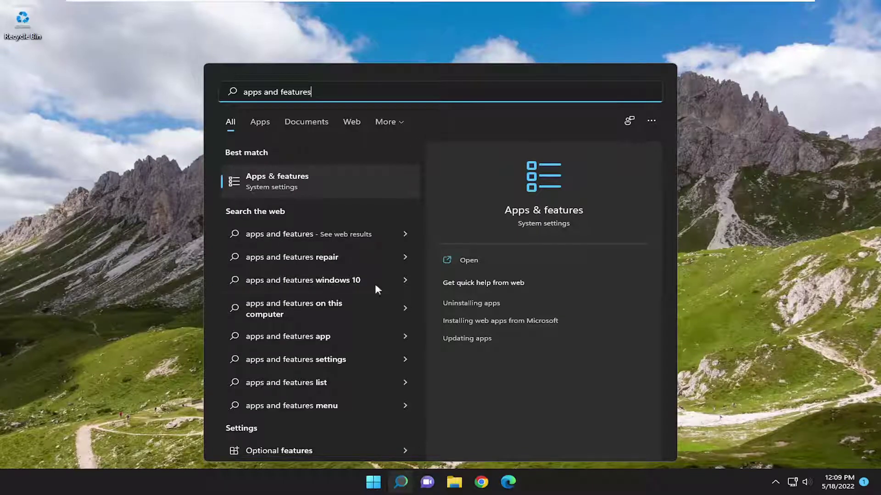
left_click(309, 184)
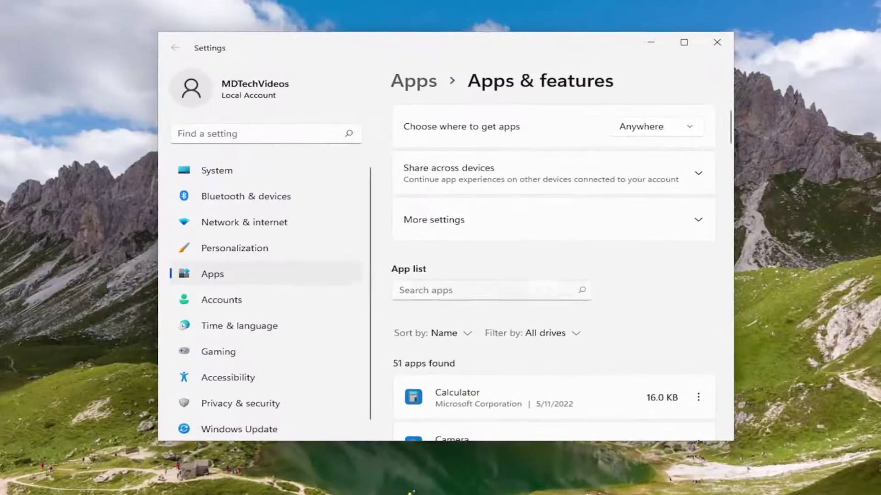
type("edge")
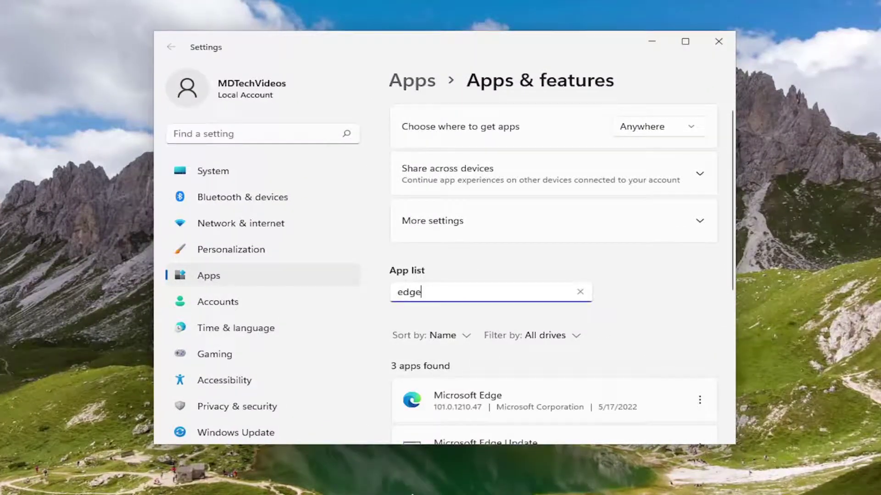
scroll(614, 245, "down", 2)
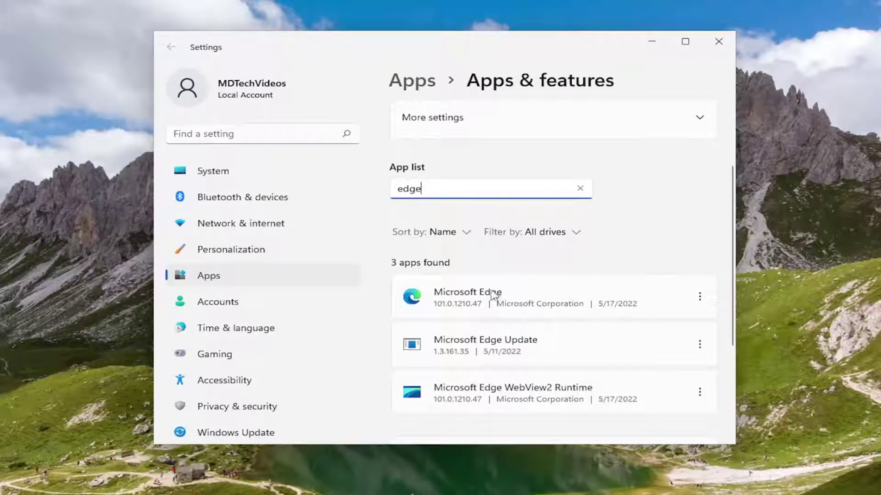
Show the options menu for Microsoft Edge in the app list filtered to 'edge'
left_click(702, 298)
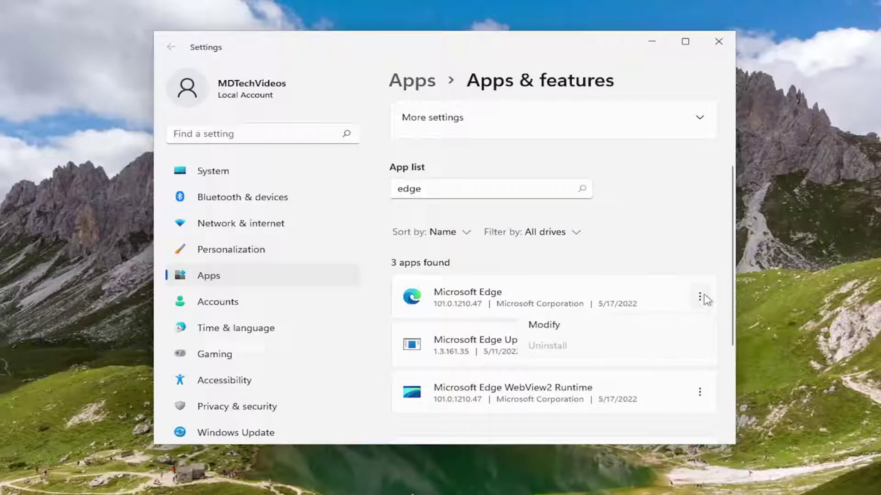
Choose Modify for Microsoft Edge, approve the Edge Update prompt, and reposition the repair dialog
left_click(550, 328)
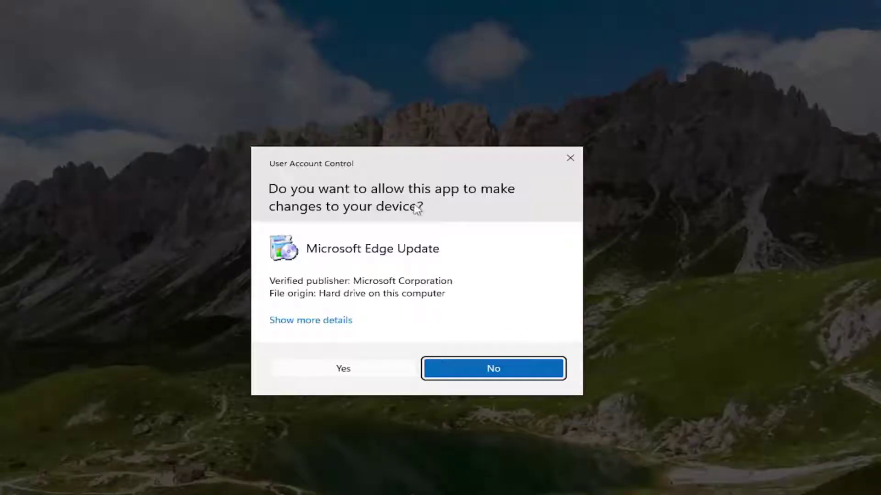
left_click(336, 370)
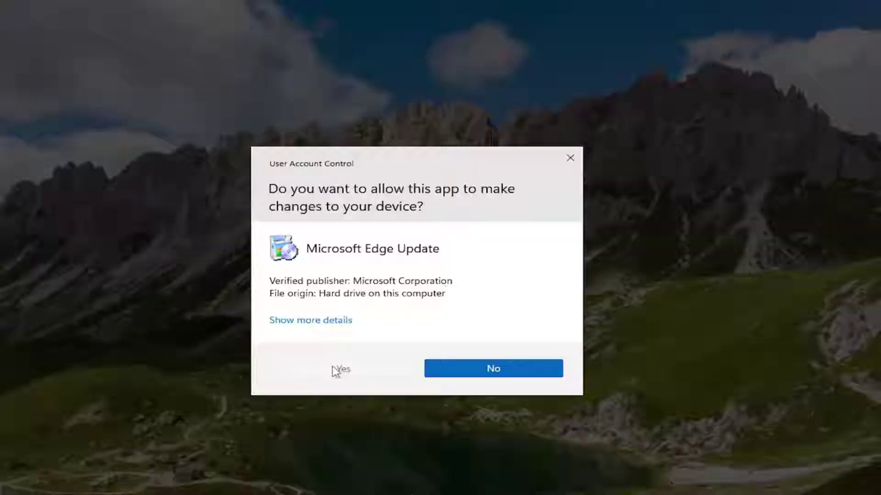
left_click_drag(418, 167, 445, 161)
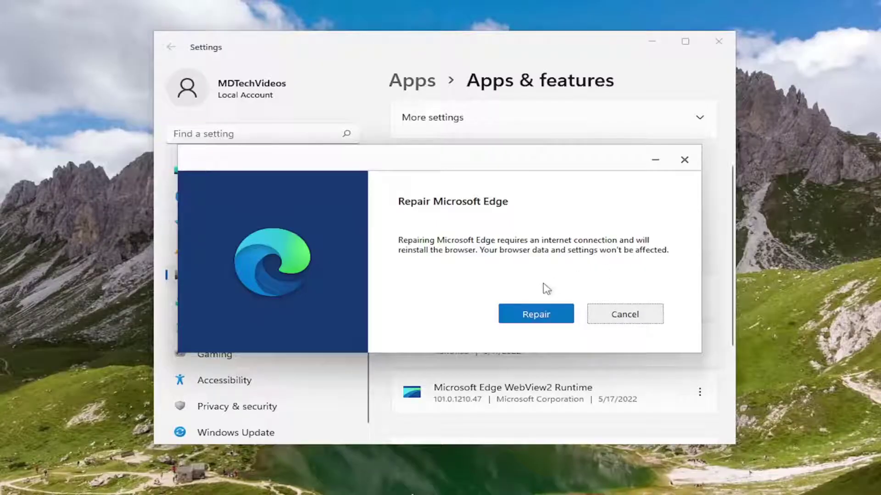
Run Repair on Microsoft Edge and let it download and reinstall
left_click(535, 314)
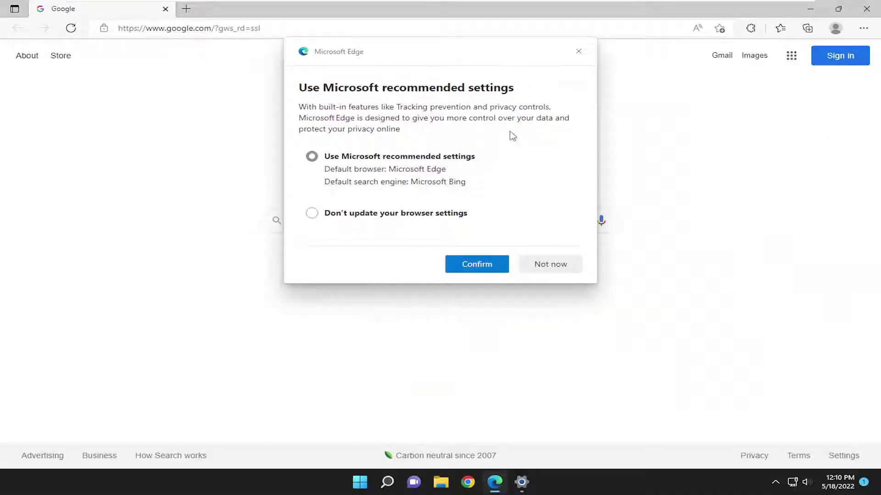
Decline recommended settings, then go to Edge's Manage extensions page from the Extensions menu
left_click(536, 267)
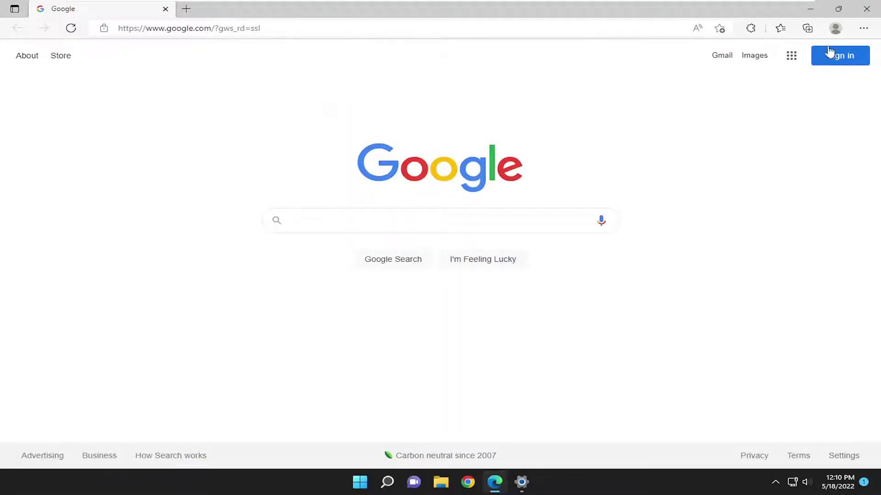
left_click(864, 28)
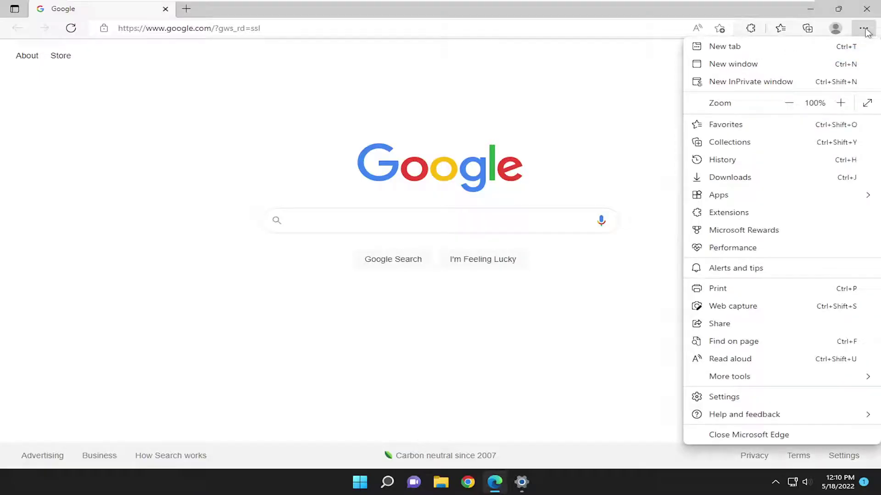
left_click(727, 213)
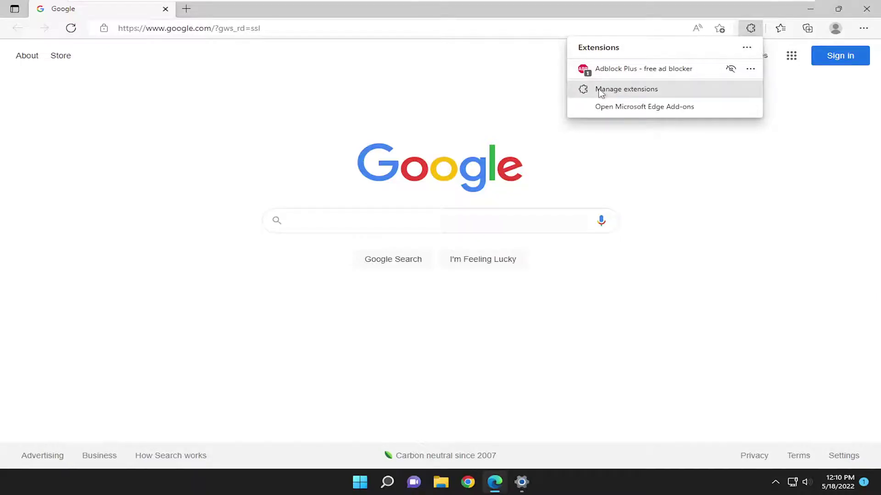
left_click(611, 98)
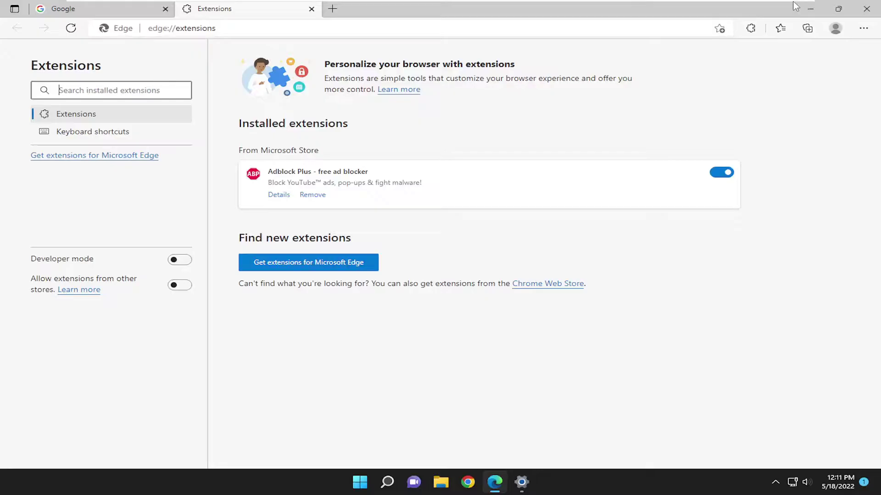
Close the Edge browser and the Windows Settings window
left_click(866, 9)
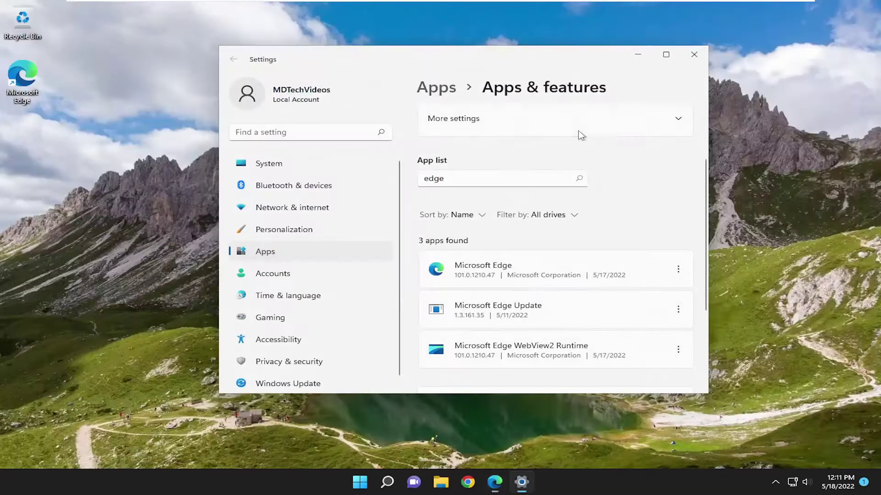
scroll(474, 249, "down", 2)
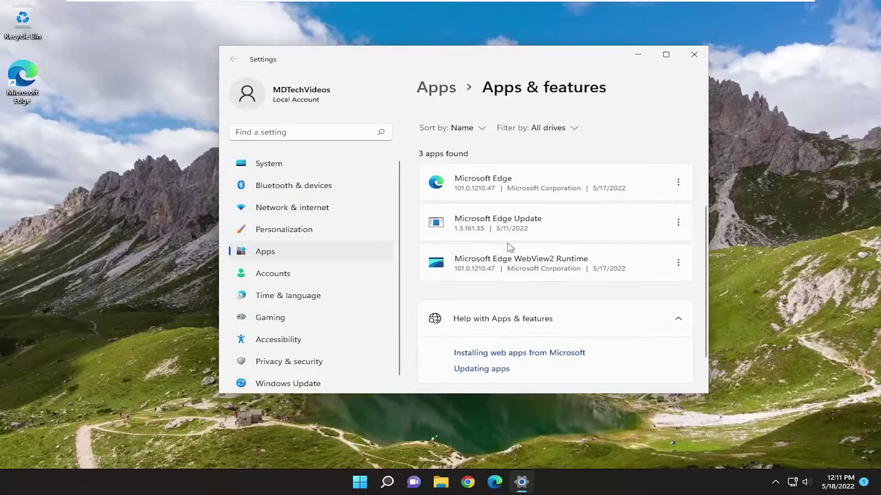
left_click(694, 54)
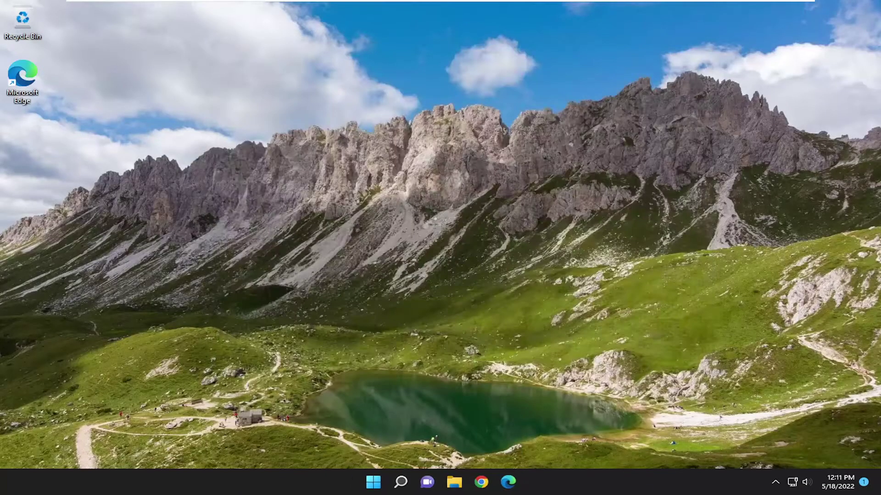